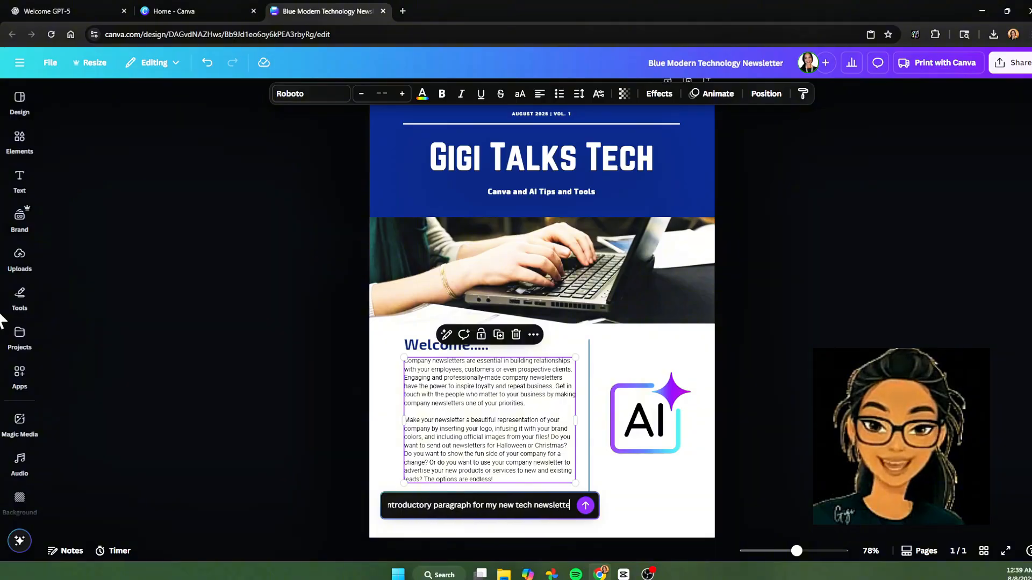
Generate an introductory paragraph for the new tech newsletter about canva and ai, and replace the placeholder text under the Welcome heading with it.
{"action": "type", "text": "canva and "}
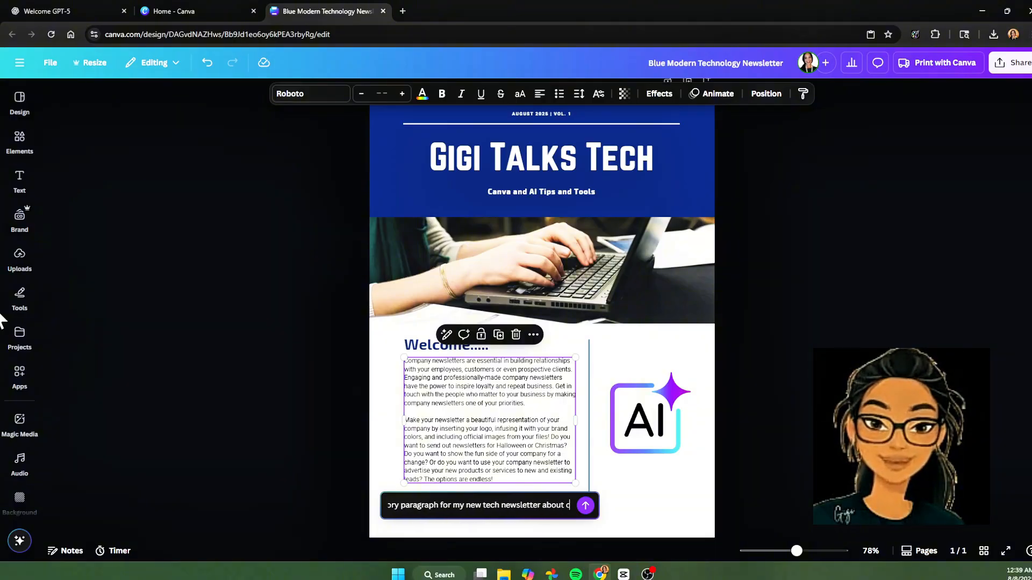
{"action": "type", "text": "a"}
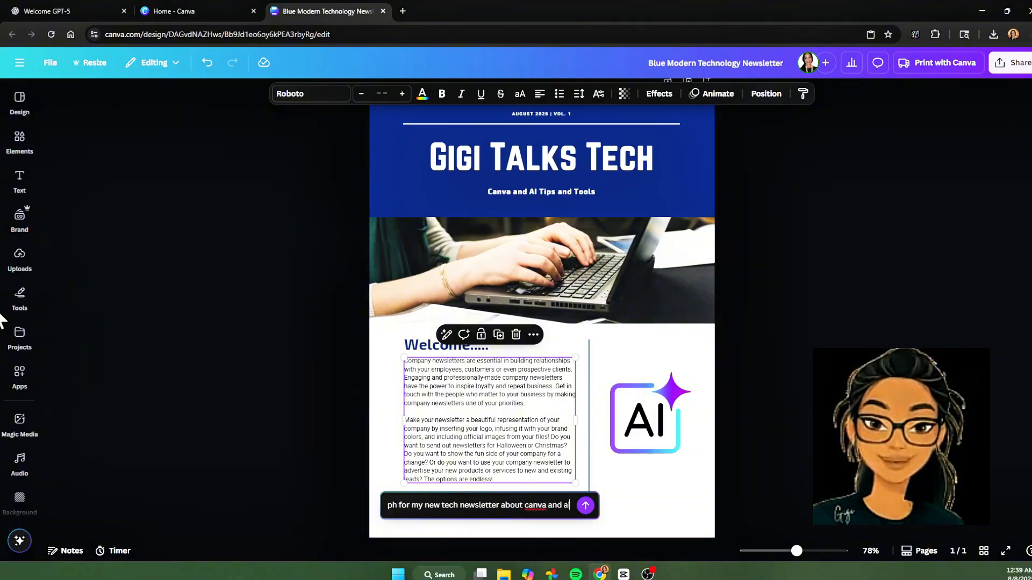
{"action": "type", "text": "i"}
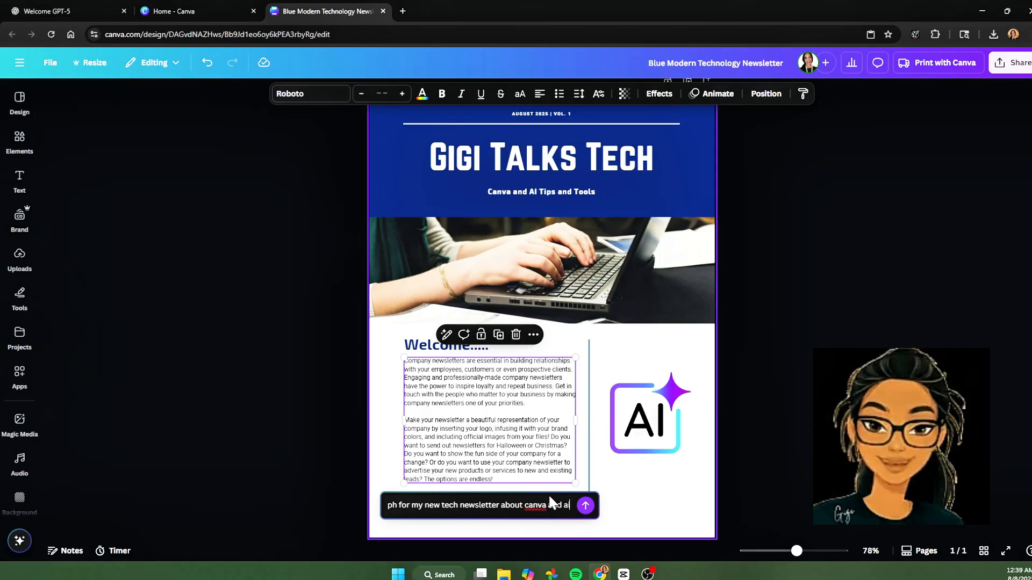
{"action": "left_click", "coordinate": [584, 505]}
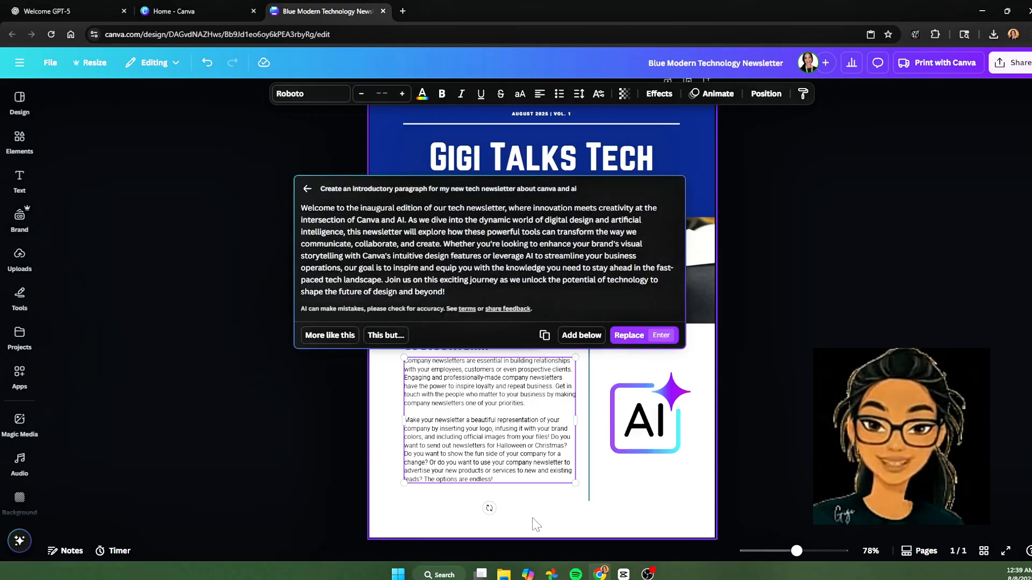
{"action": "left_click", "coordinate": [629, 335]}
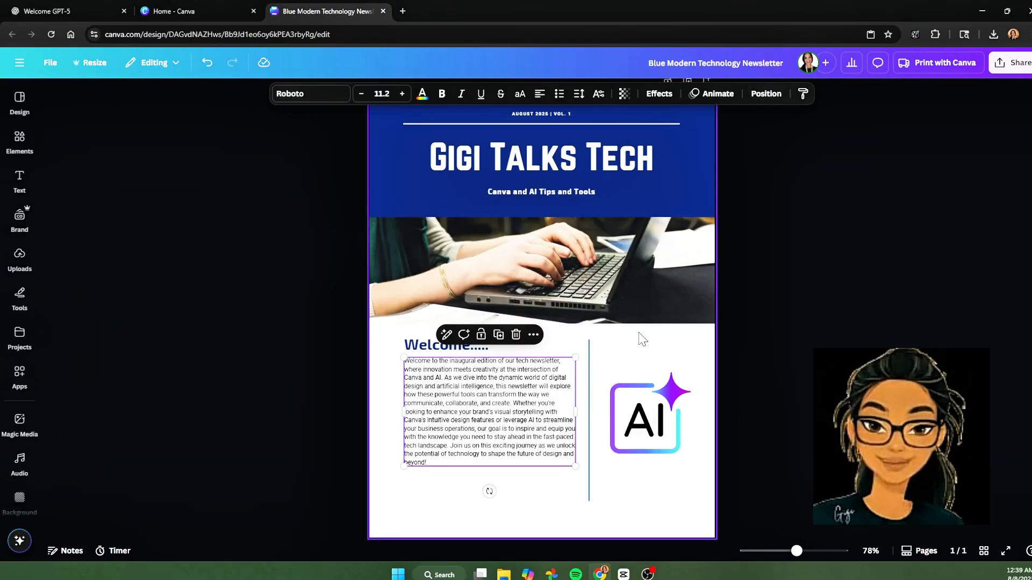
Change the whole welcome paragraph's font to Arimo and increase its font size.
{"action": "double_click", "coordinate": [491, 451]}
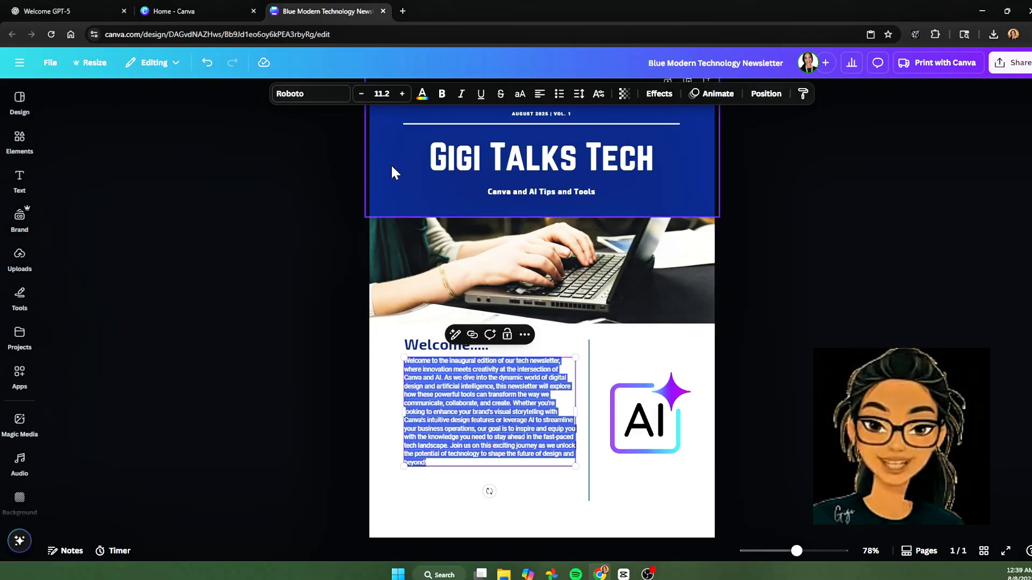
{"action": "left_click", "coordinate": [348, 102]}
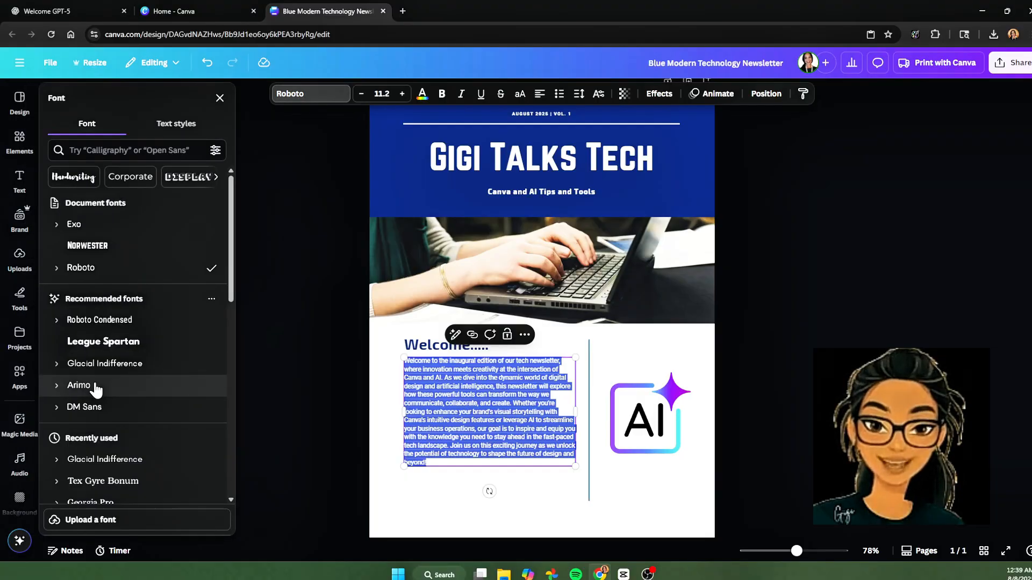
{"action": "left_click", "coordinate": [79, 385]}
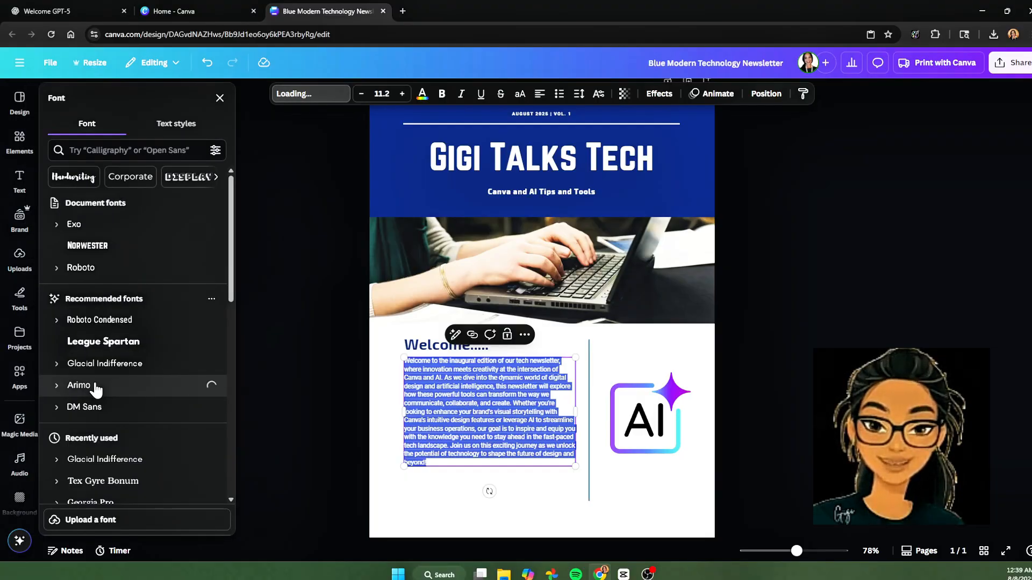
{"action": "left_click", "coordinate": [403, 94]}
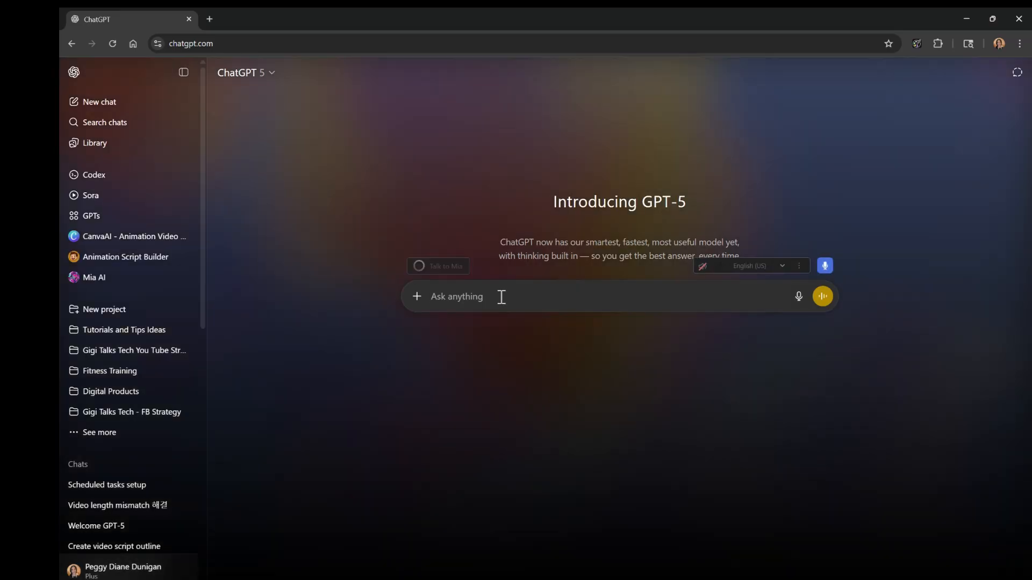
Switch to ChatGPT and ask it to create a csv file with 25 motivational quotes.
{"action": "type", "text": "c"}
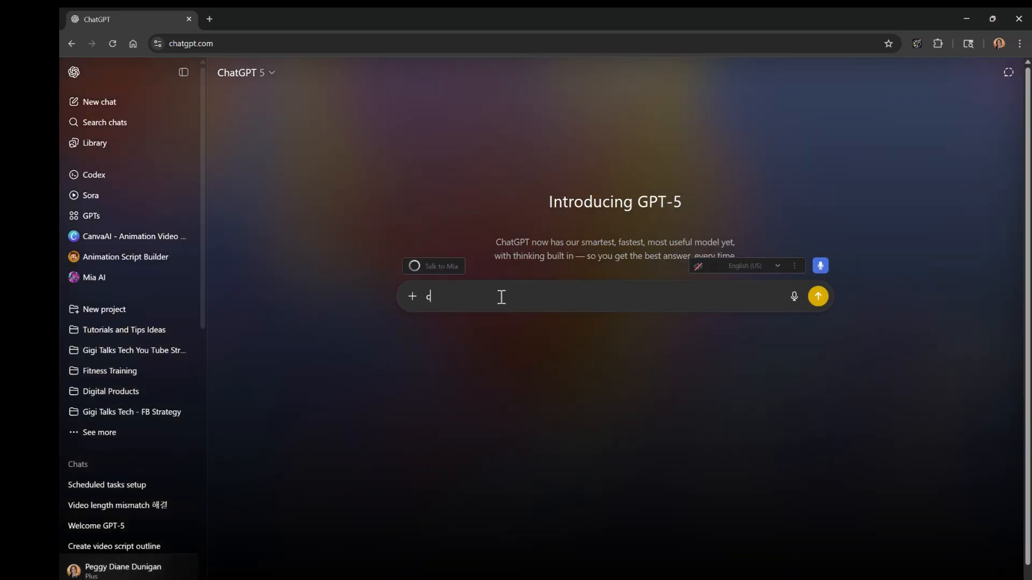
{"action": "type", "text": "reate  a csv file with 25 motivational quotes"}
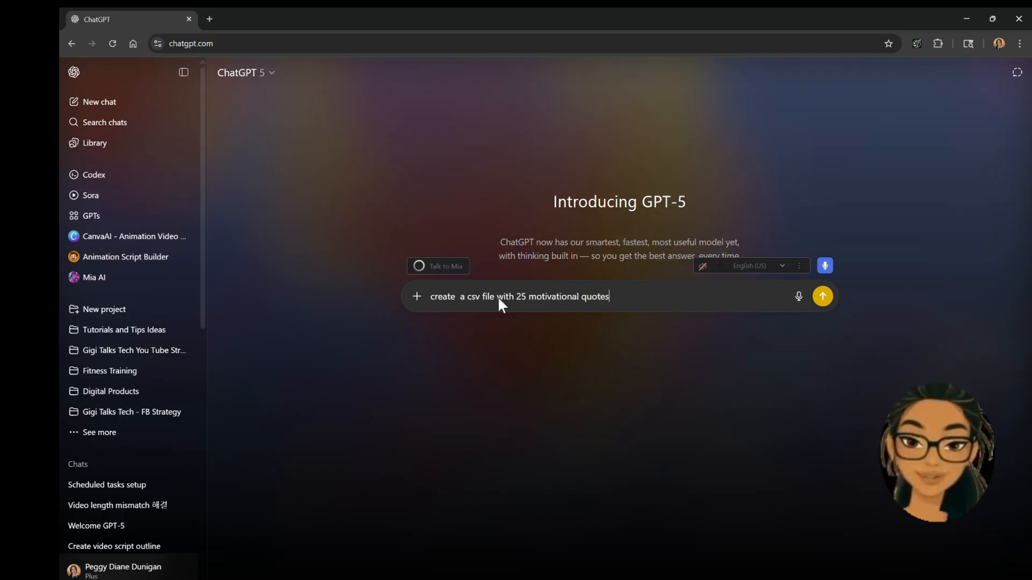
{"action": "key", "text": "Return"}
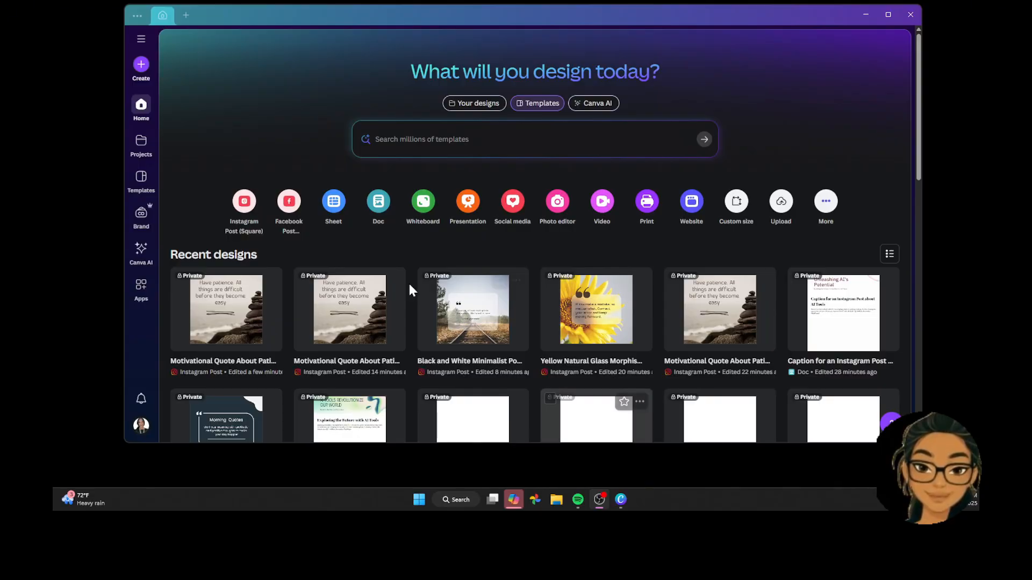
Switch to Canva and search the templates for "motivational quotes".
{"action": "left_click", "coordinate": [385, 139]}
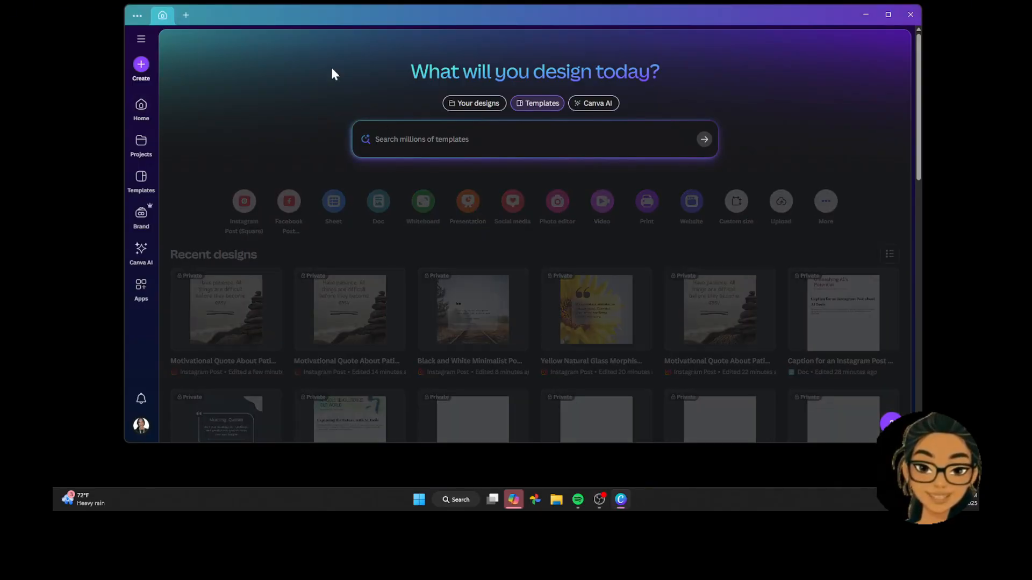
{"action": "type", "text": "motivational quotes"}
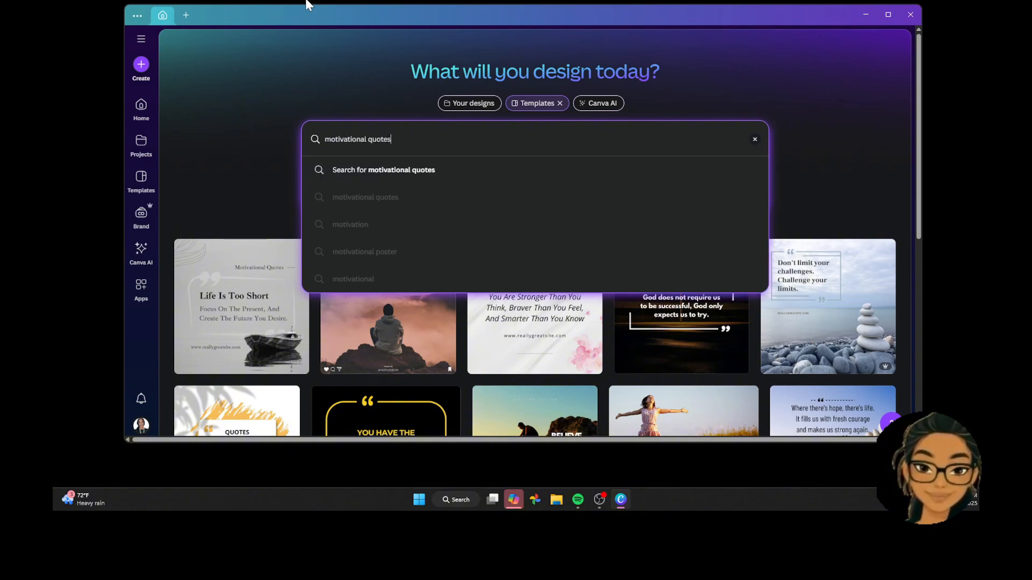
{"action": "key", "text": "Return"}
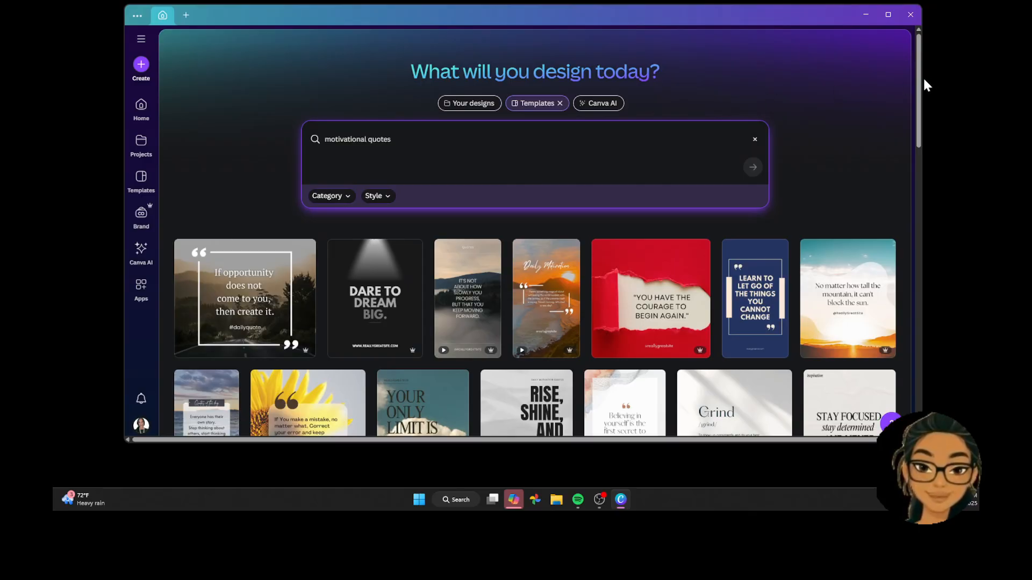
Start a design from the Motivational Quote About Patience Instagram Post template and delete the author signature below the quote.
{"action": "left_click_drag", "start_coordinate": [920, 100], "coordinate": [936, 188]}
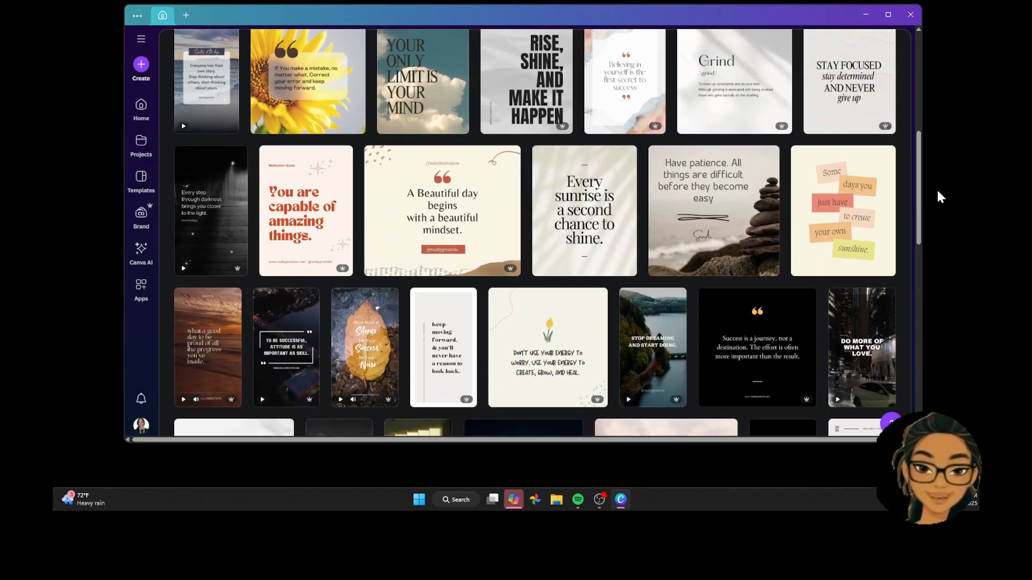
{"action": "left_click", "coordinate": [744, 201]}
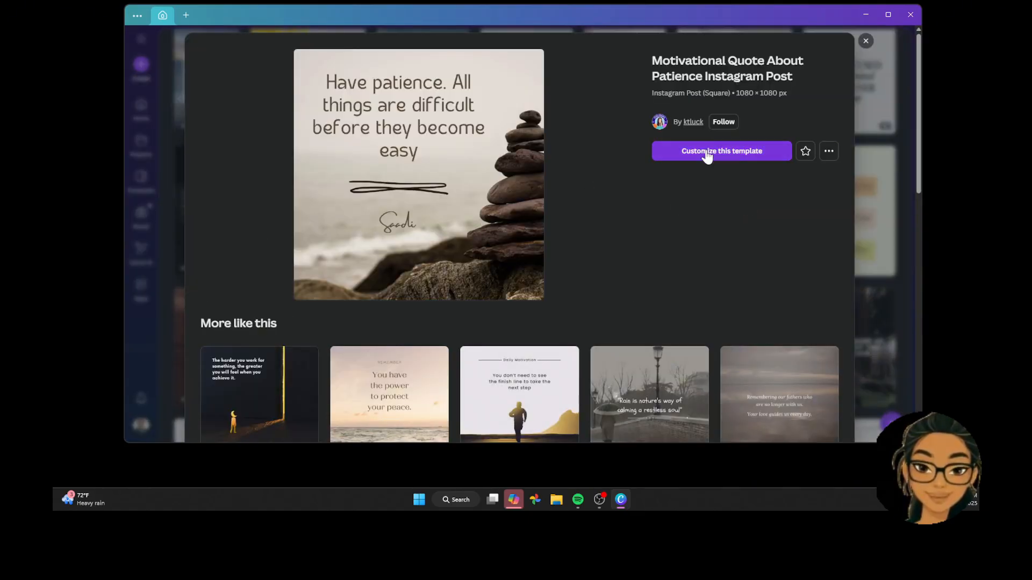
{"action": "left_click", "coordinate": [707, 153]}
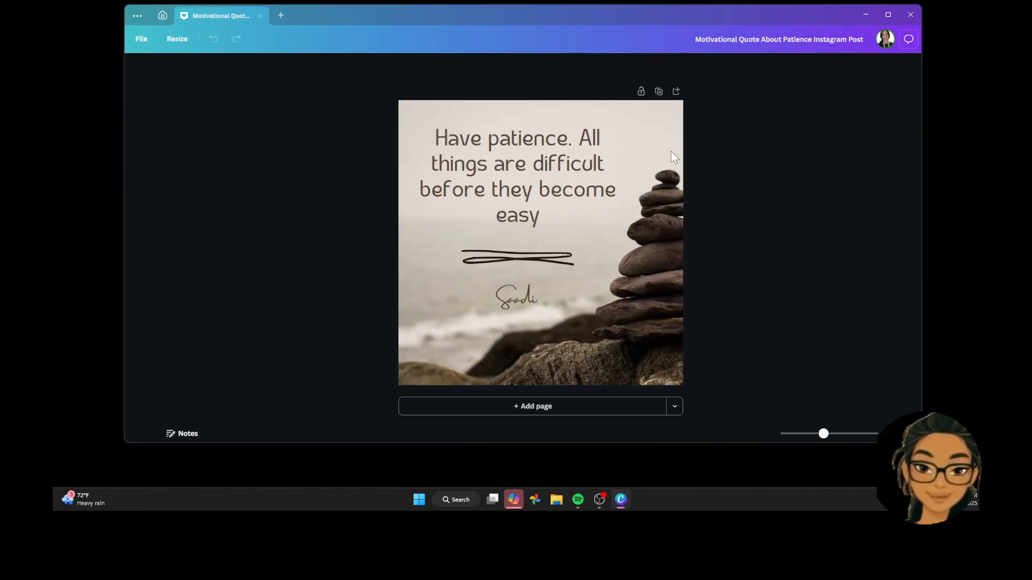
{"action": "left_click", "coordinate": [520, 296]}
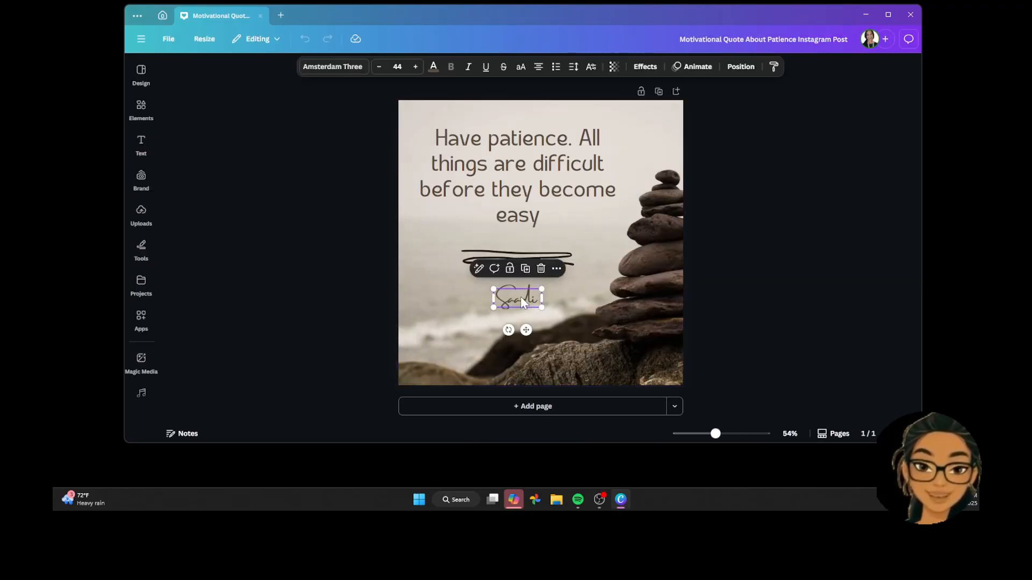
{"action": "left_click", "coordinate": [541, 269]}
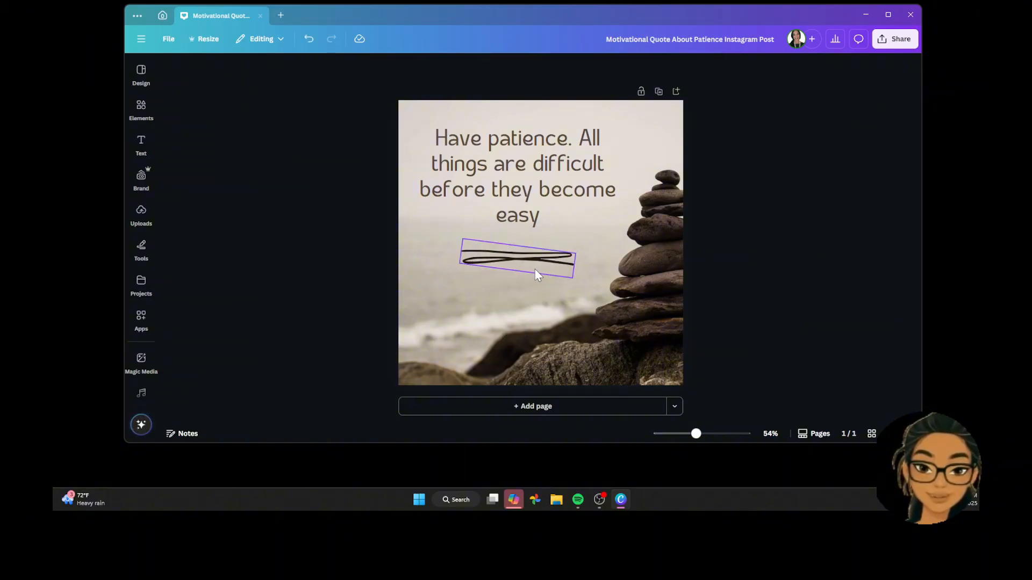
Load the Motivational_Quotes file from the Desktop as the data source for Bulk create.
{"action": "left_click", "coordinate": [128, 83]}
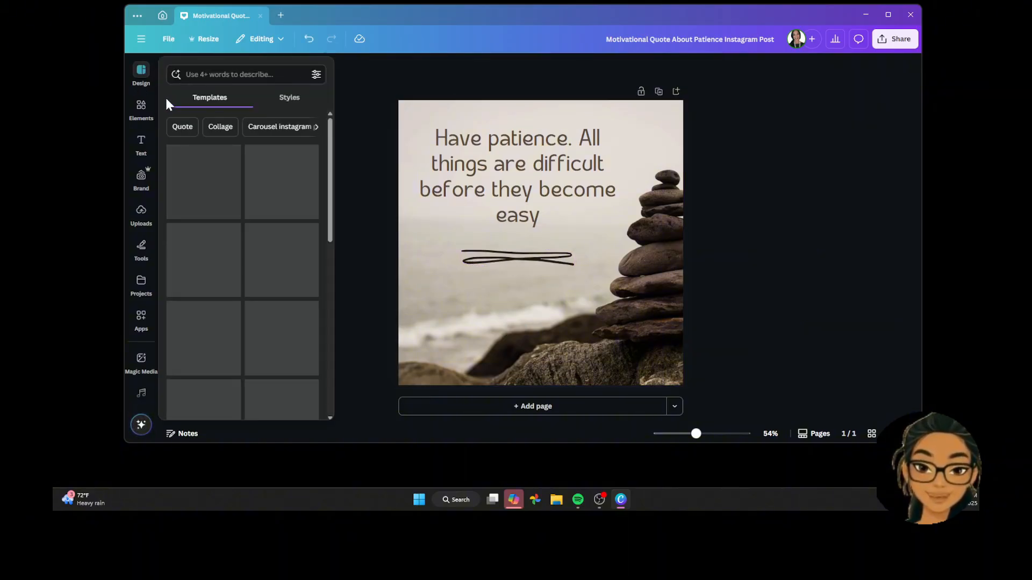
{"action": "left_click", "coordinate": [142, 144]}
{"action": "scroll", "coordinate": [155, 122], "scroll_direction": "down", "scroll_amount": 3}
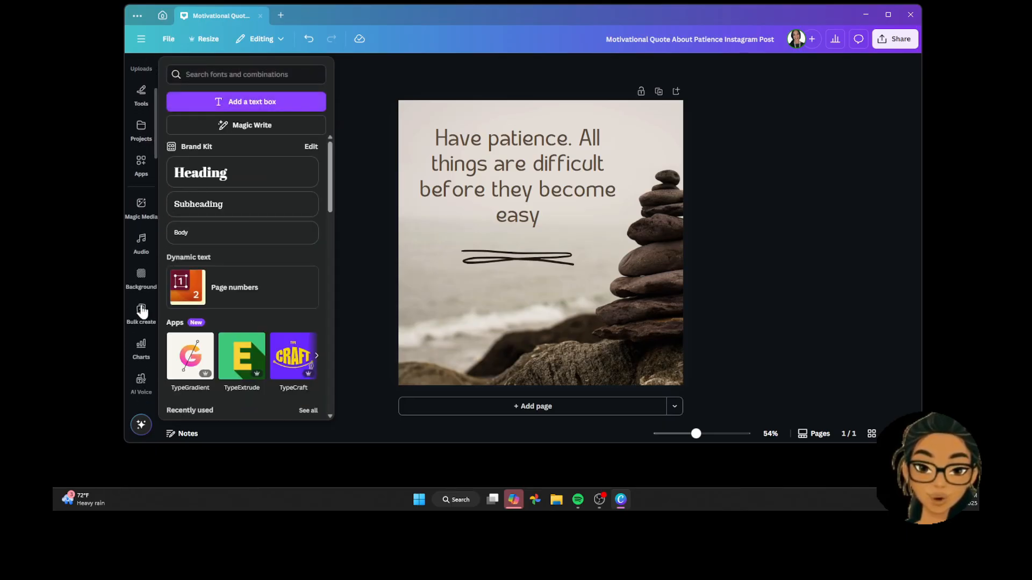
{"action": "left_click", "coordinate": [141, 314]}
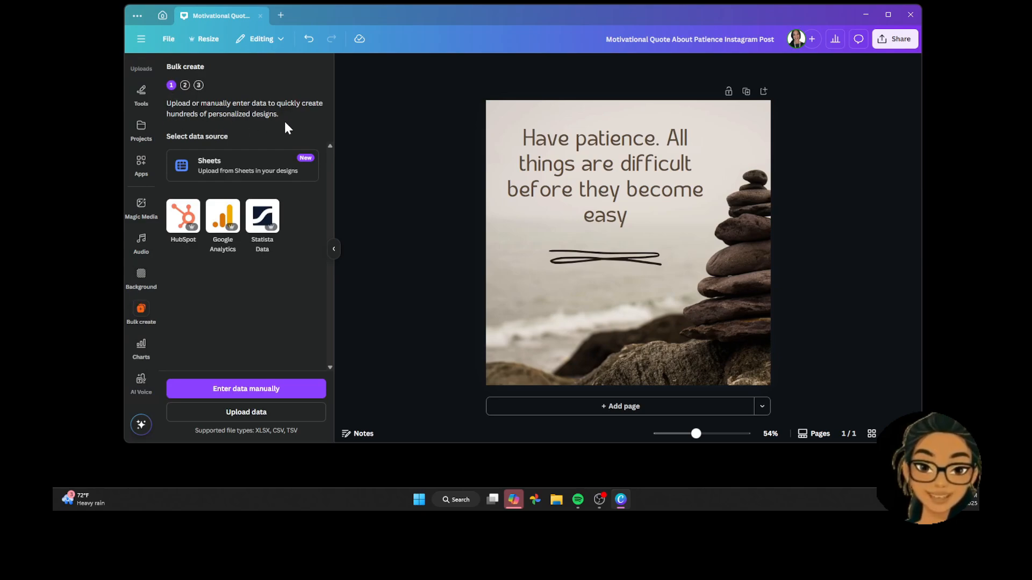
{"action": "left_click", "coordinate": [236, 411]}
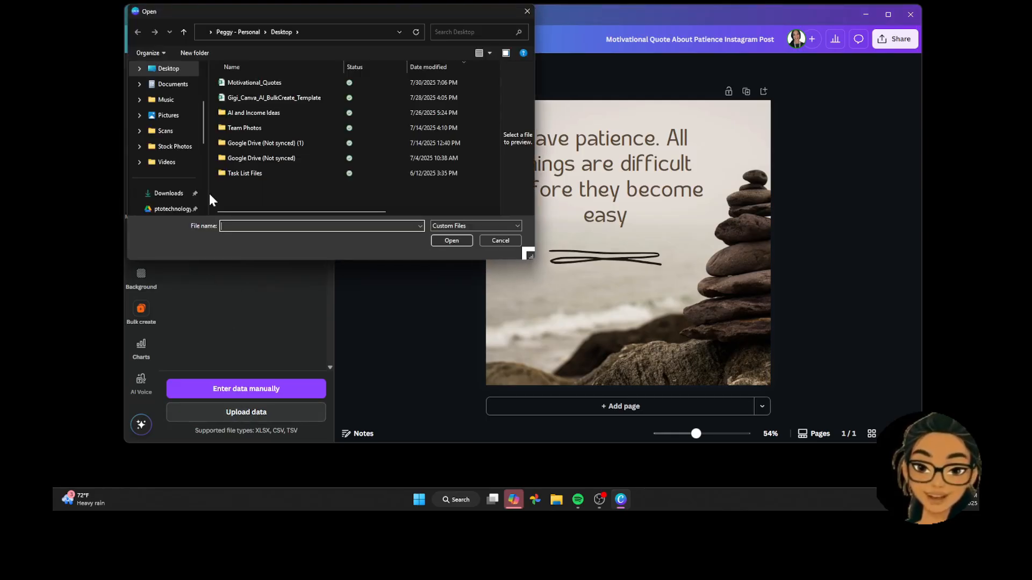
{"action": "left_click", "coordinate": [268, 82]}
{"action": "left_click", "coordinate": [445, 240]}
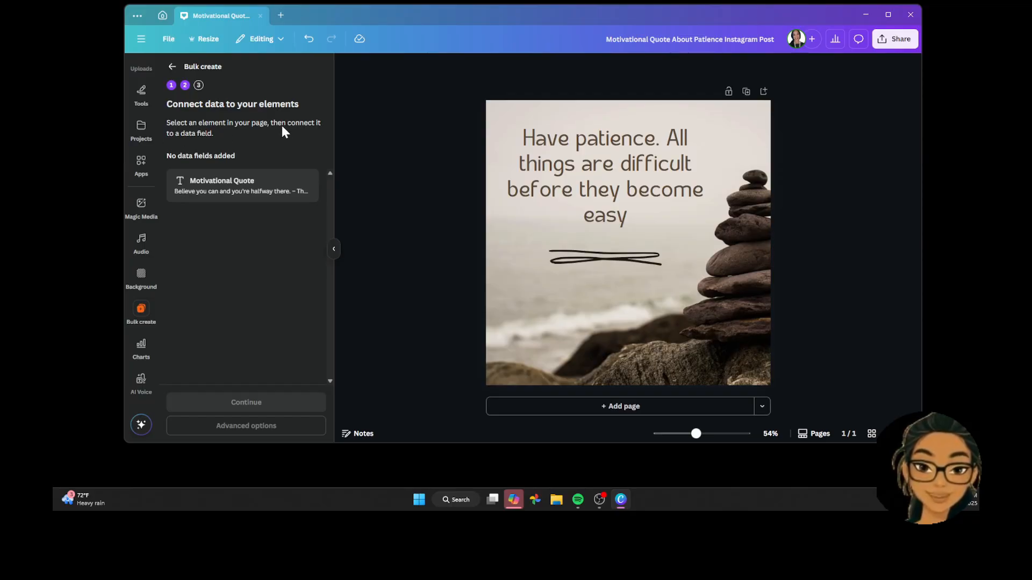
Connect the quote text on the page to the Motivational Quote data field.
{"action": "left_click", "coordinate": [566, 171]}
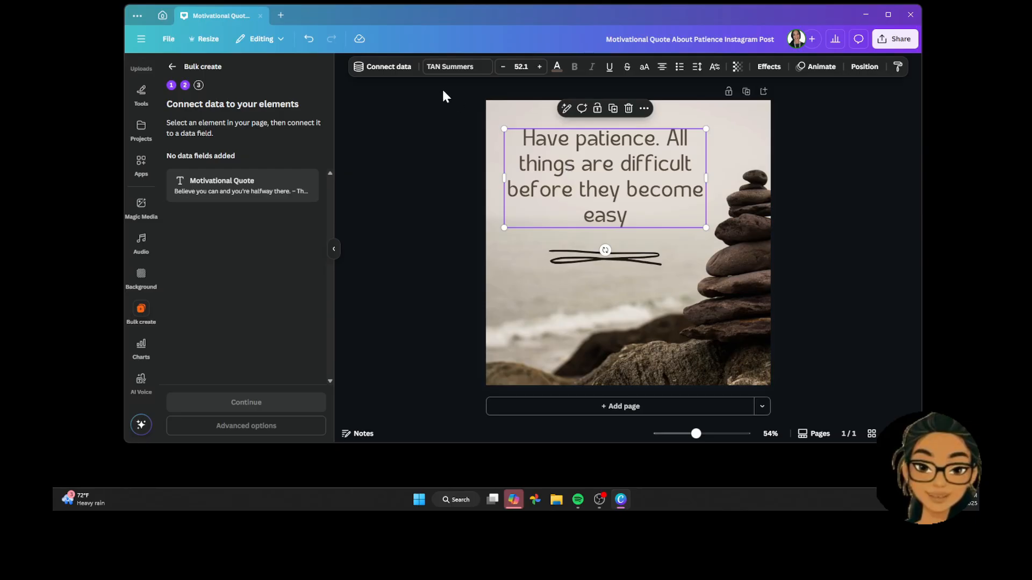
{"action": "left_click", "coordinate": [390, 70]}
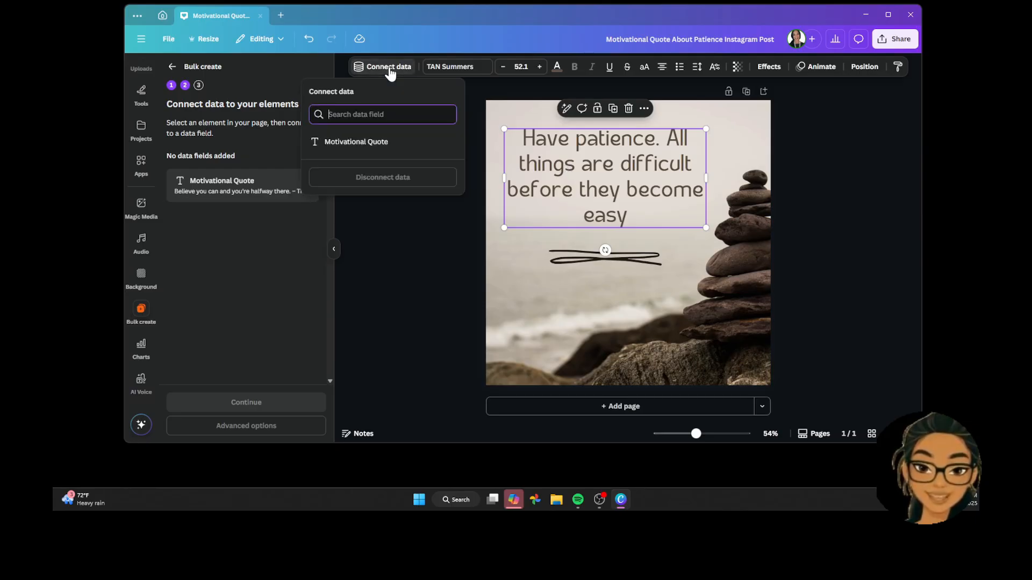
{"action": "left_click", "coordinate": [380, 142]}
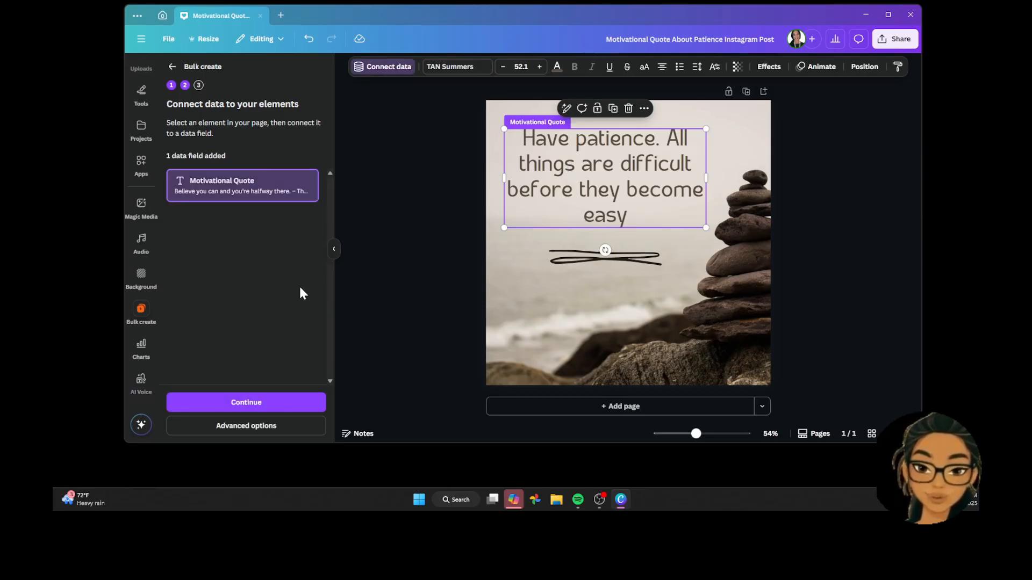
Generate all quotes as 20 individual designs using the original design name, saved in Your Projects, and view them in their folder.
{"action": "left_click", "coordinate": [243, 427]}
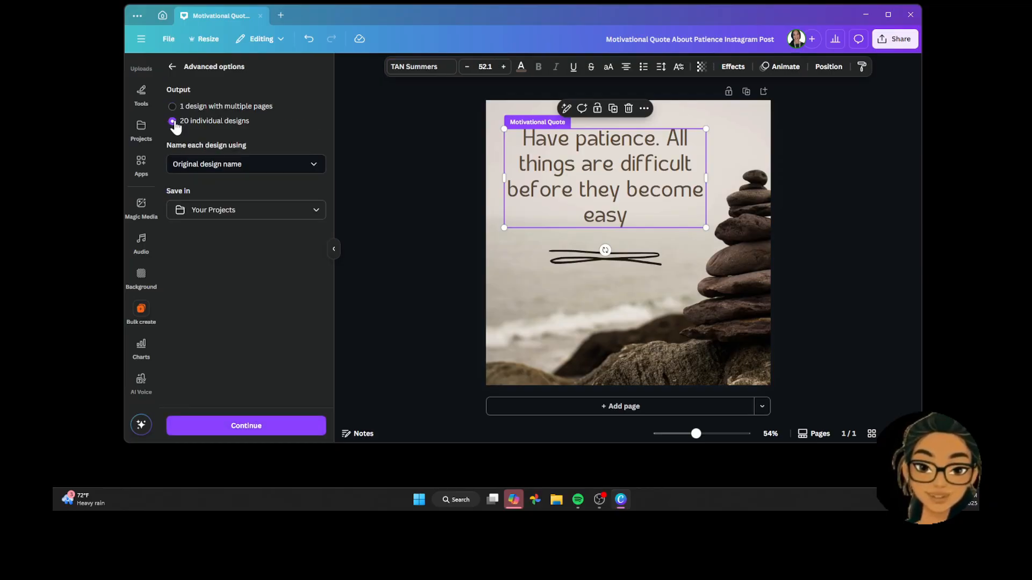
{"action": "left_click", "coordinate": [264, 430]}
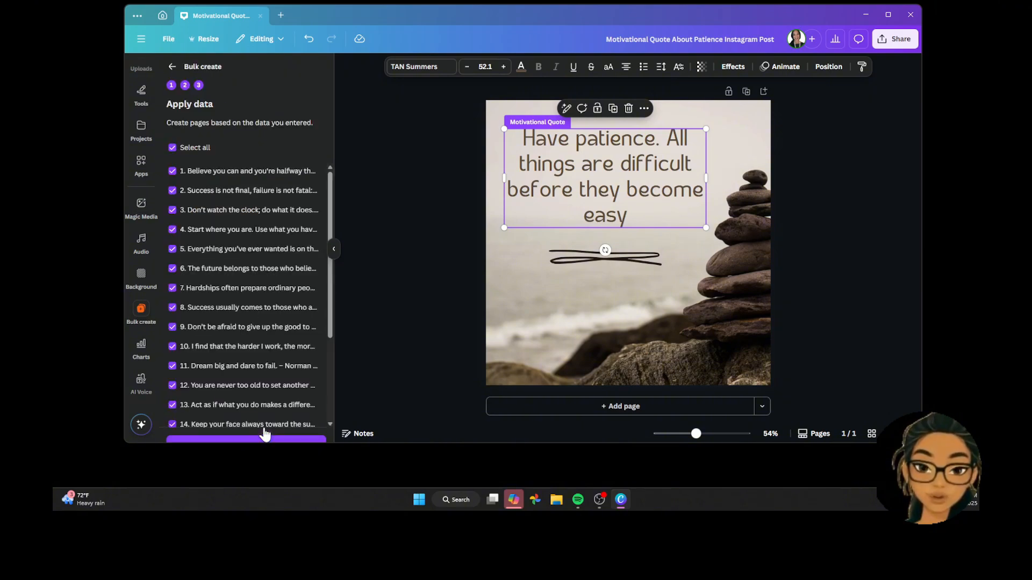
{"action": "left_click", "coordinate": [252, 441]}
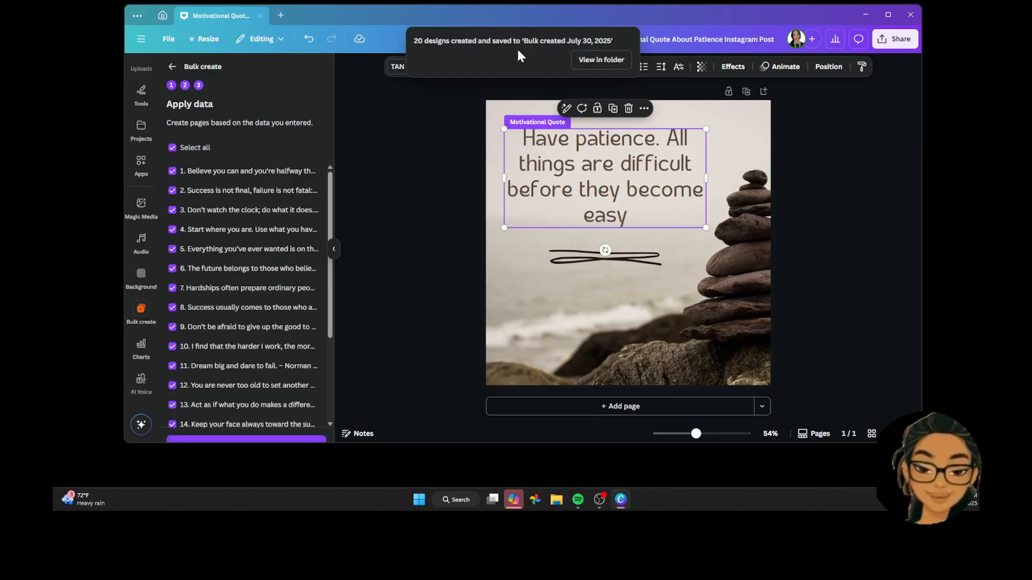
{"action": "left_click", "coordinate": [598, 61]}
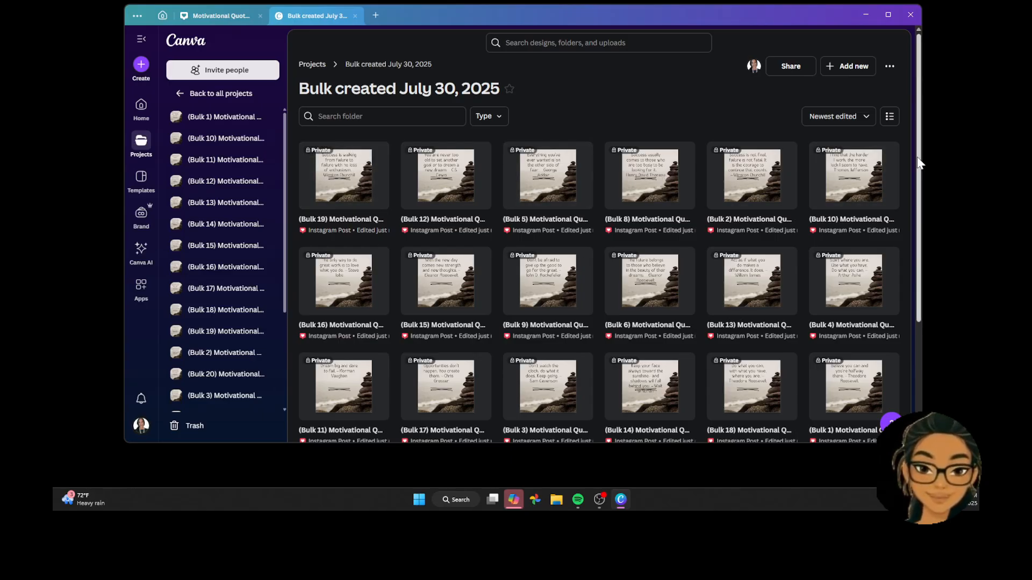
{"action": "left_click_drag", "start_coordinate": [919, 161], "coordinate": [923, 263]}
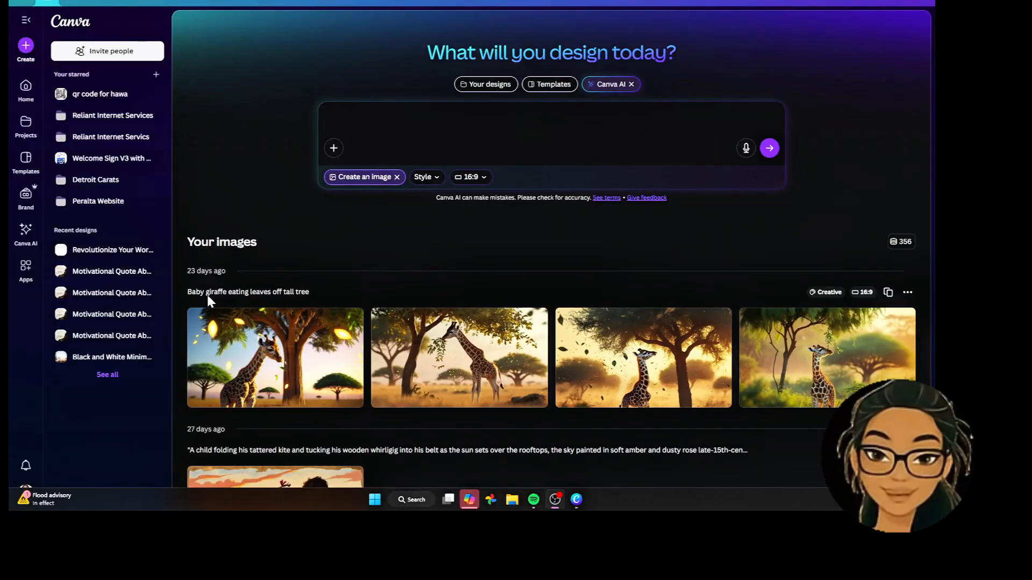
Start an image creation request in Canva AI with the prompt "3d character at computer, tech vibe".
{"action": "left_click", "coordinate": [24, 231]}
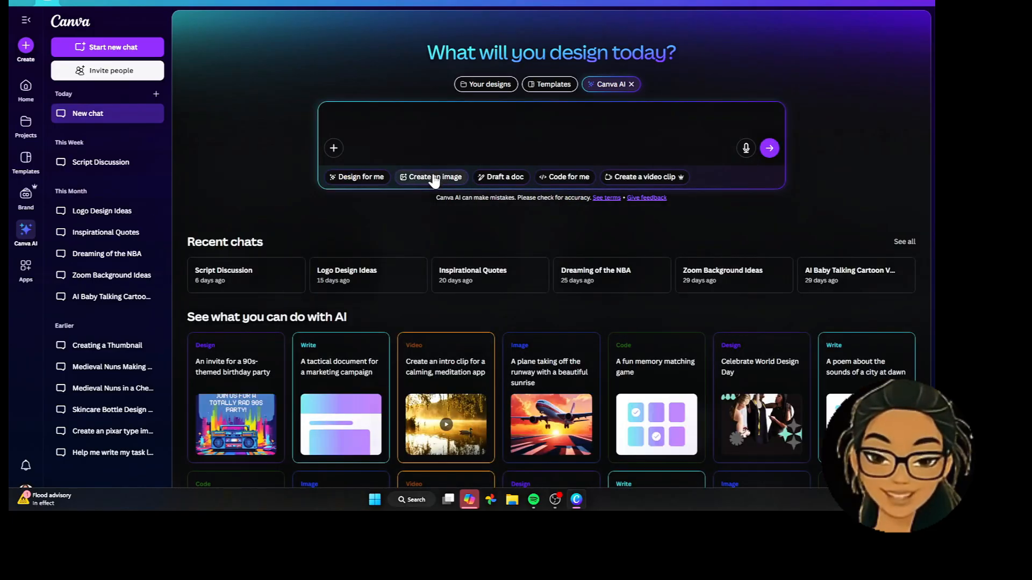
{"action": "left_click", "coordinate": [430, 177]}
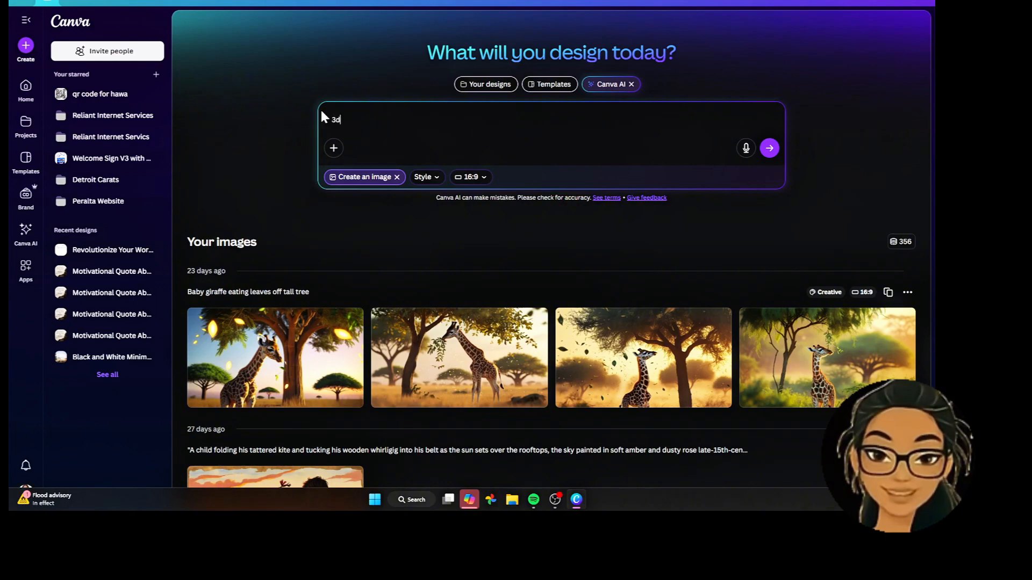
{"action": "type", "text": "hara"}
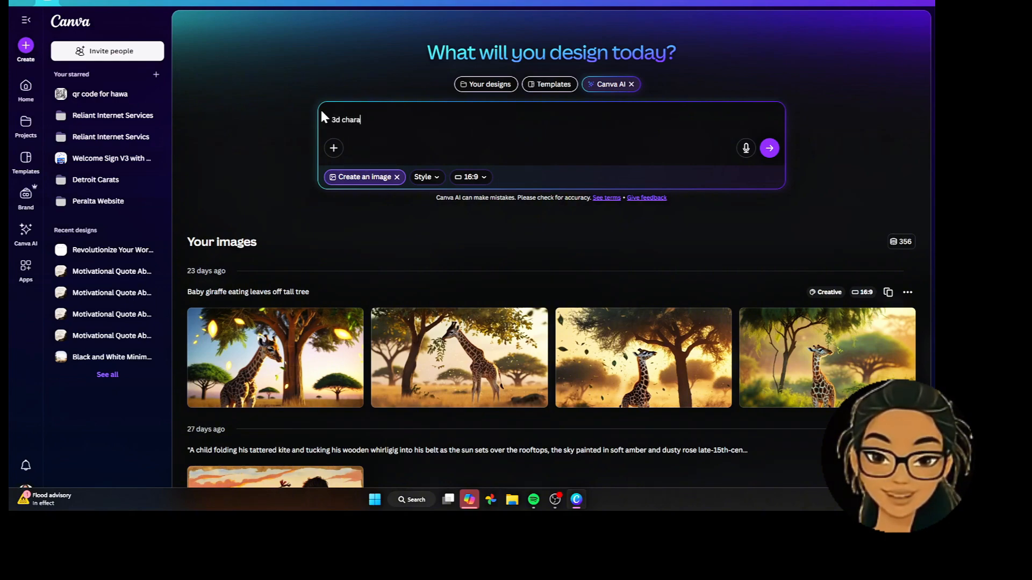
{"action": "type", "text": "cter a"}
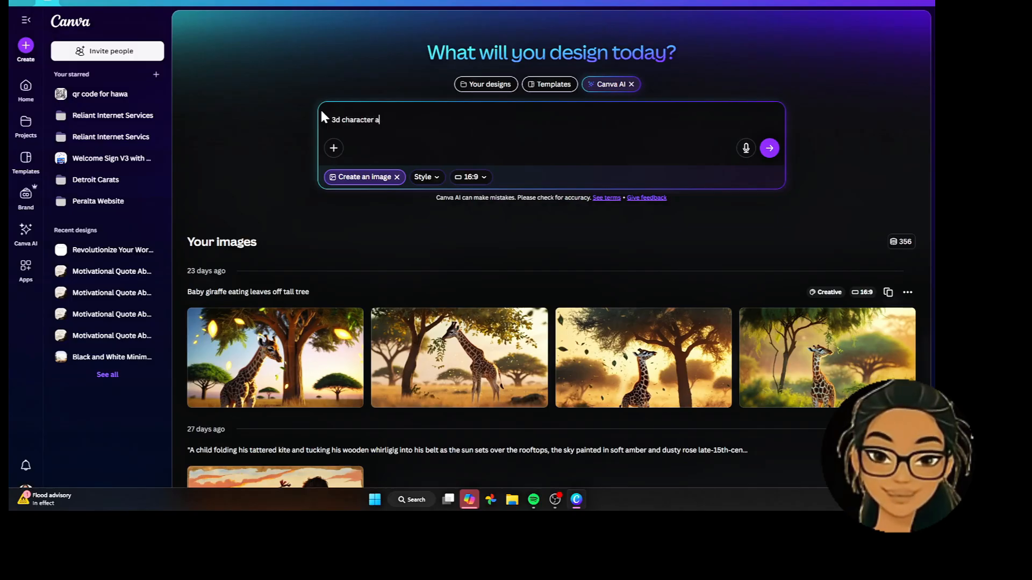
{"action": "type", "text": "t computer"}
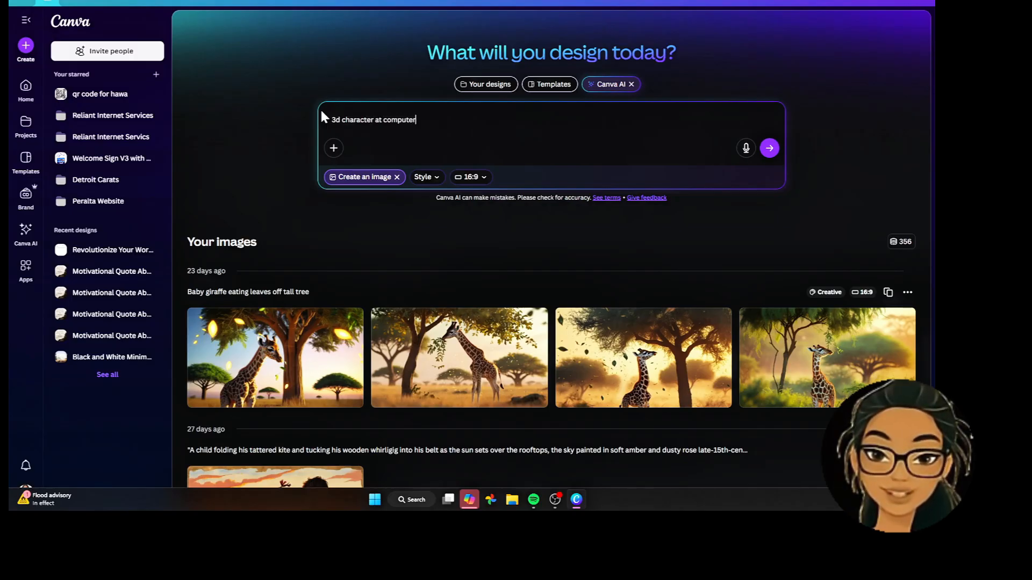
{"action": "type", "text": ", tech bi"}
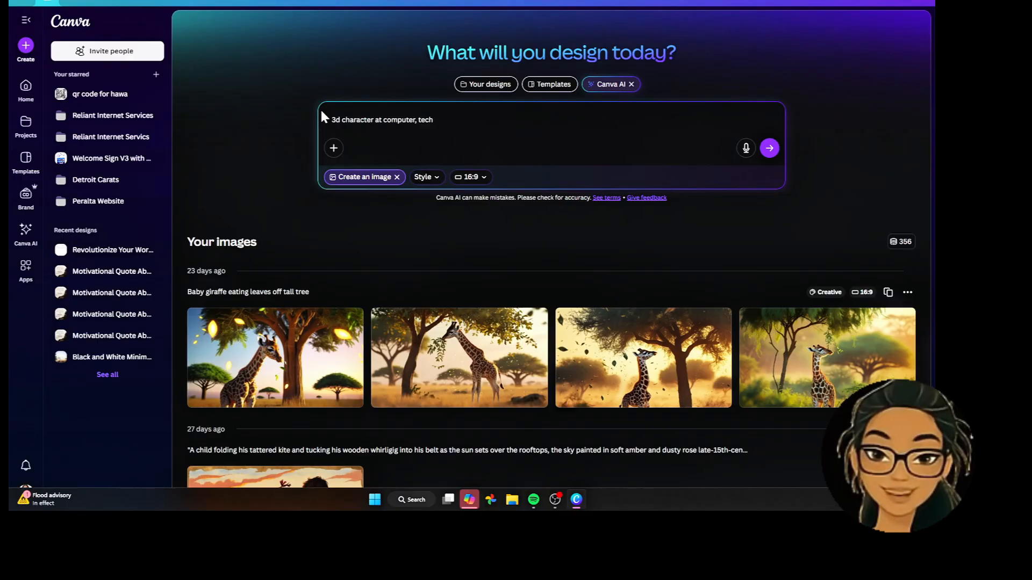
{"action": "key", "text": "BackSpace"}
{"action": "key", "text": "BackSpace"}
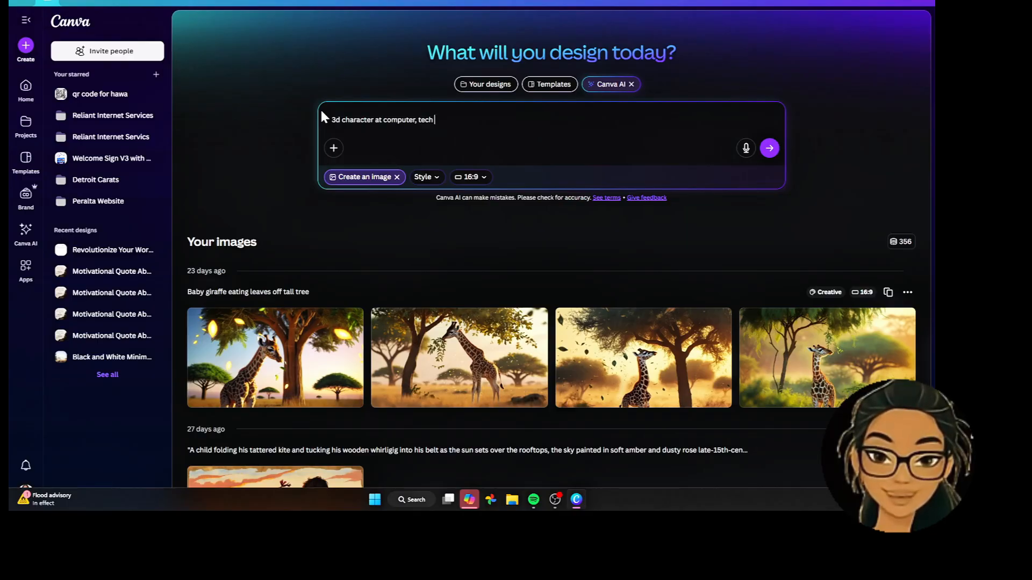
{"action": "type", "text": "vibe"}
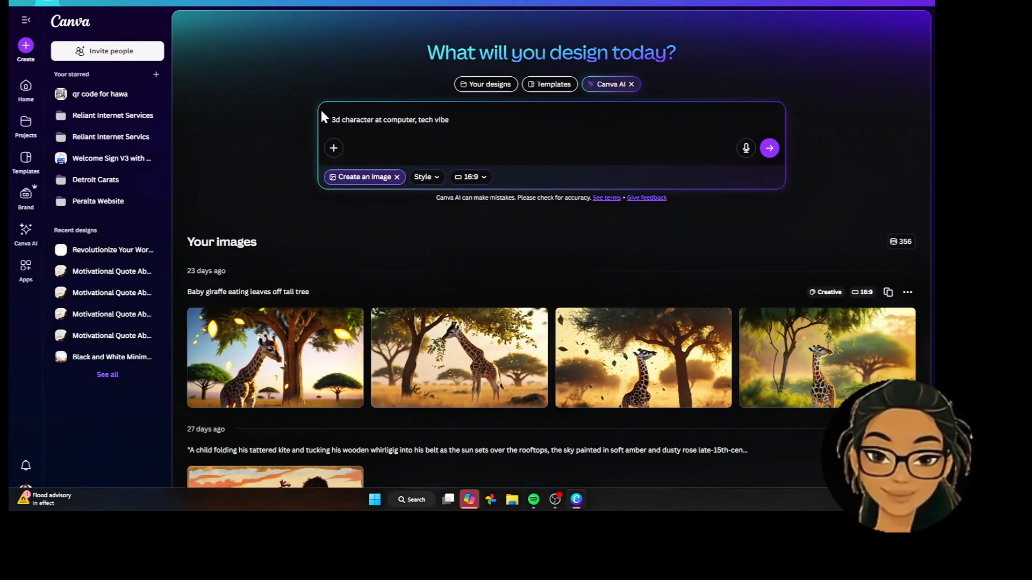
Apply the Fashion style to the image request and generate the images.
{"action": "left_click", "coordinate": [435, 179]}
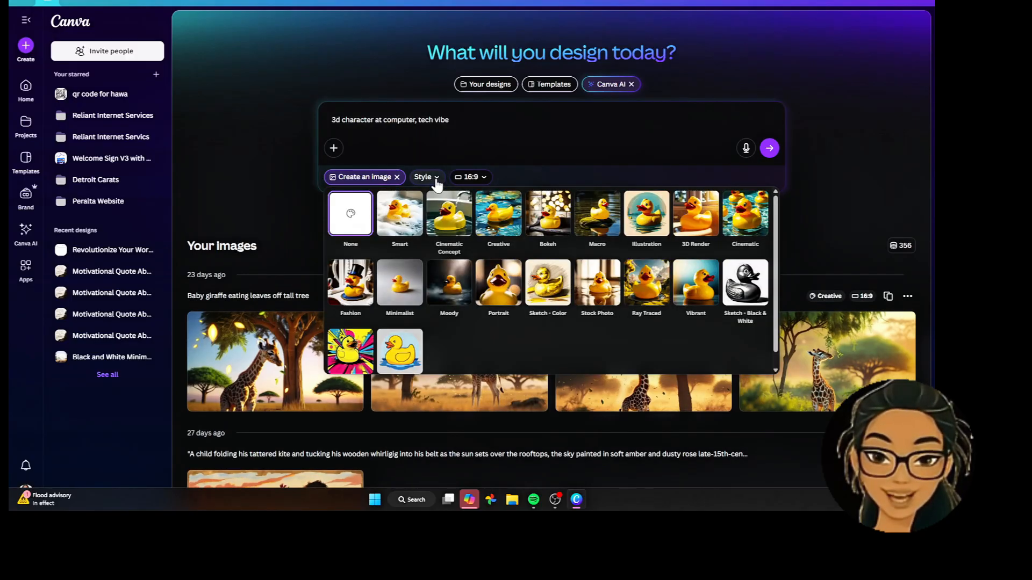
{"action": "left_click", "coordinate": [357, 288]}
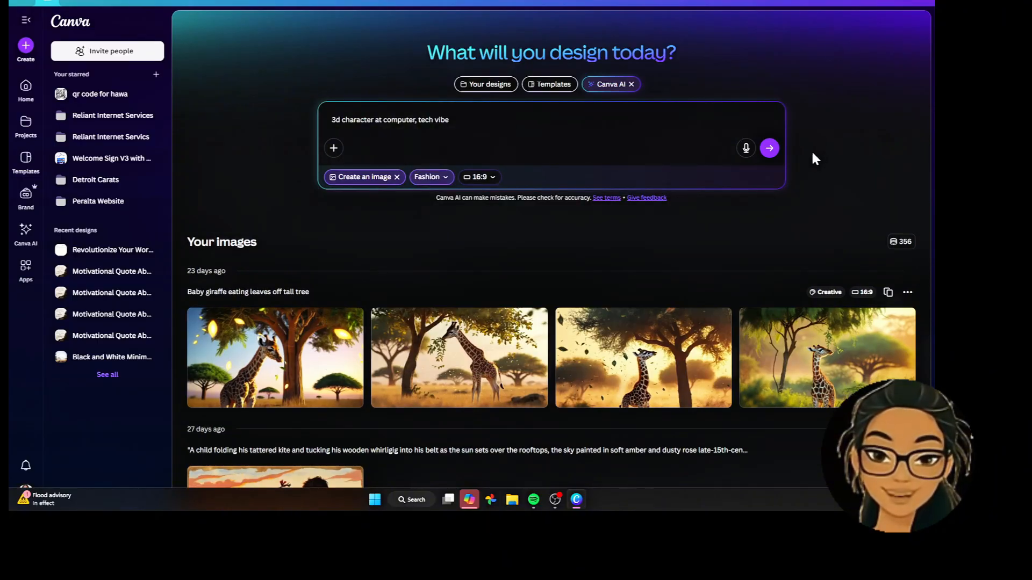
{"action": "left_click", "coordinate": [770, 148]}
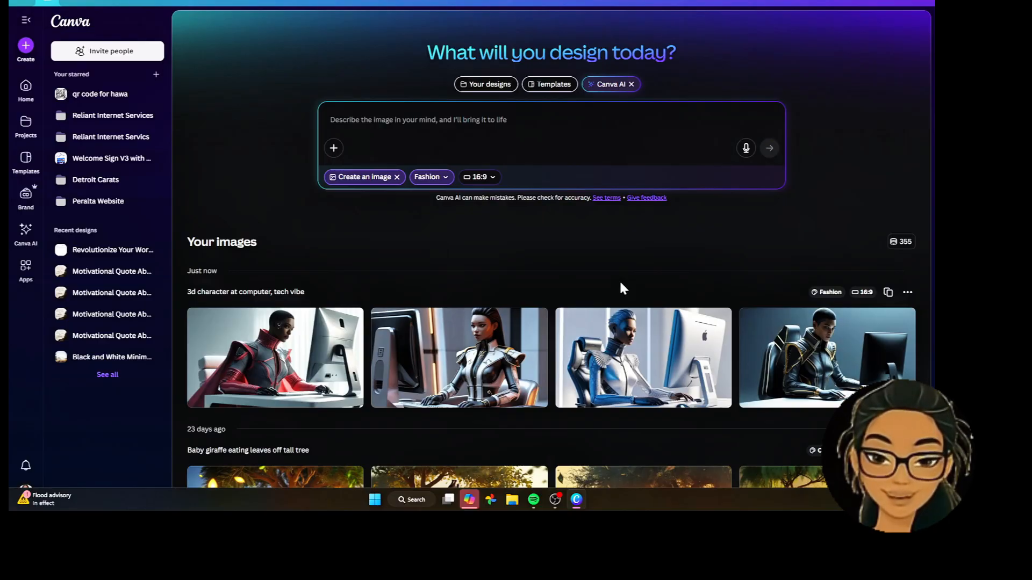
View each of the four generated 3D character images enlarged, one after another, closing each preview.
{"action": "left_click", "coordinate": [311, 358]}
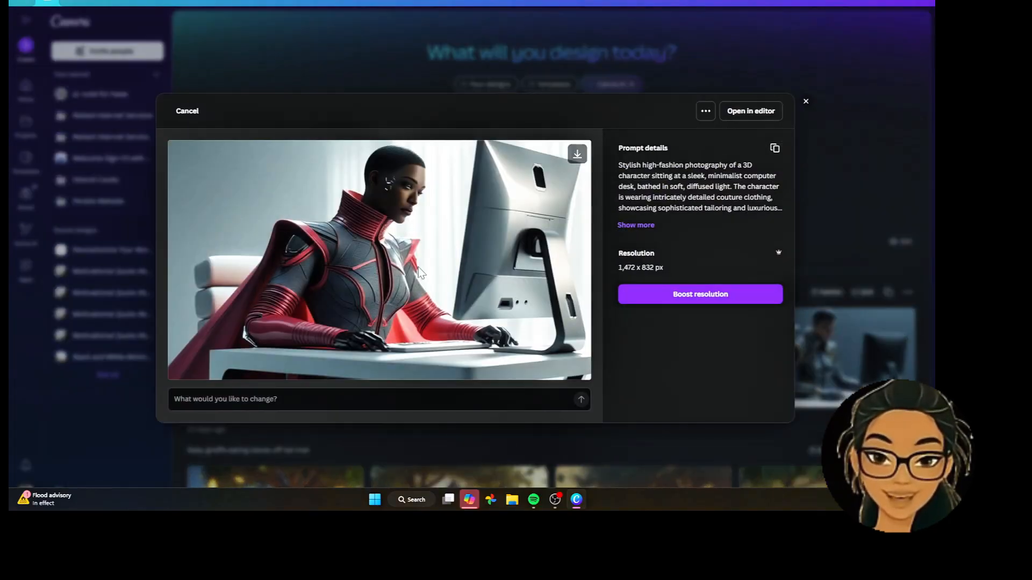
{"action": "left_click", "coordinate": [805, 102]}
{"action": "left_click", "coordinate": [478, 383]}
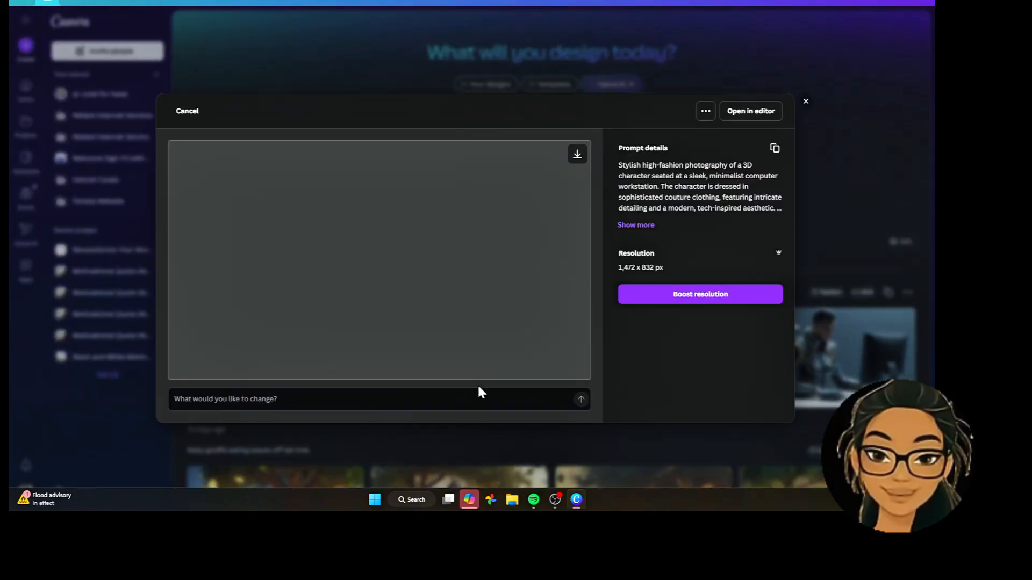
{"action": "left_click", "coordinate": [805, 101]}
{"action": "left_click", "coordinate": [644, 376]}
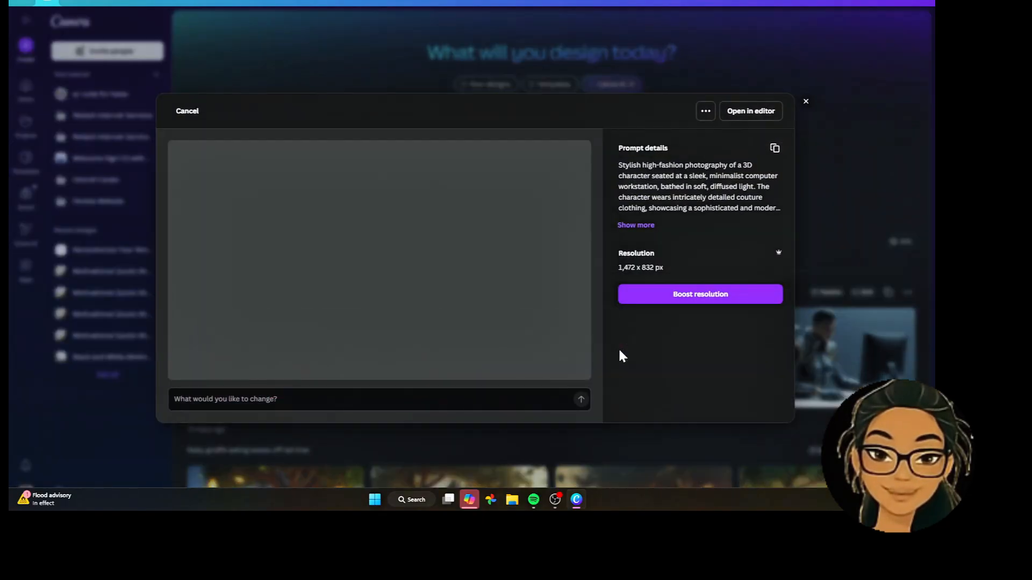
{"action": "left_click", "coordinate": [805, 103]}
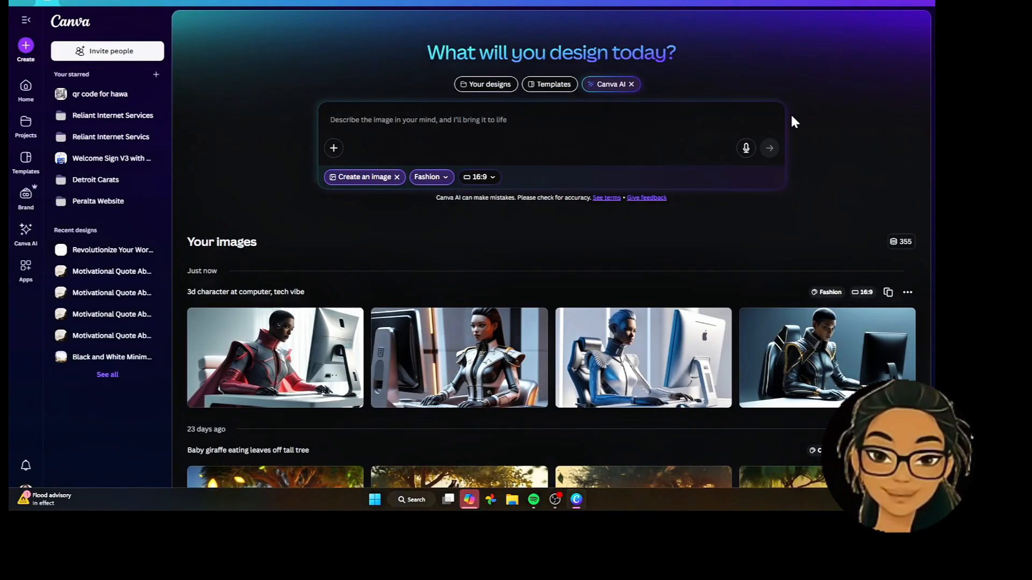
{"action": "left_click", "coordinate": [805, 360]}
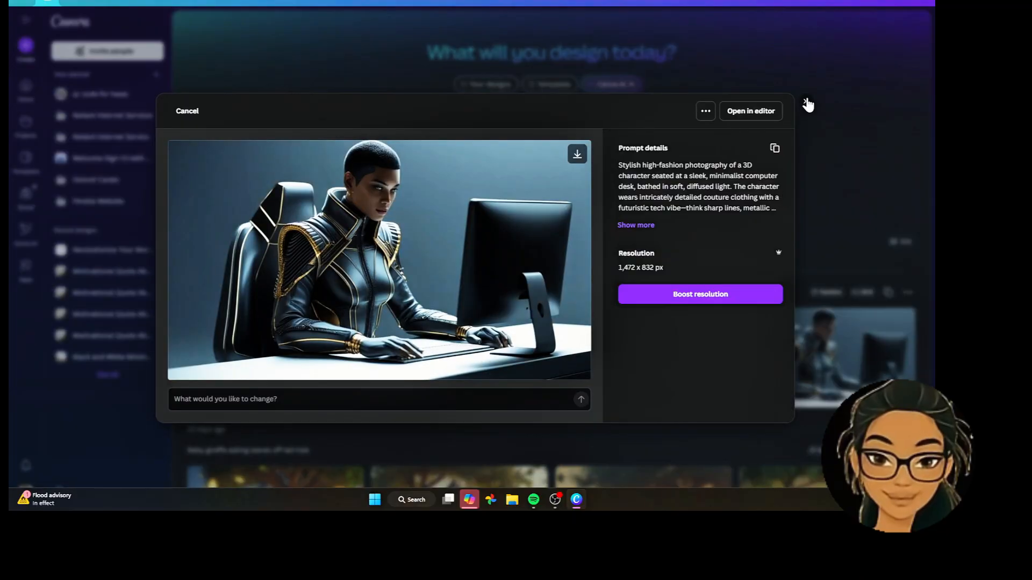
{"action": "left_click", "coordinate": [806, 102]}
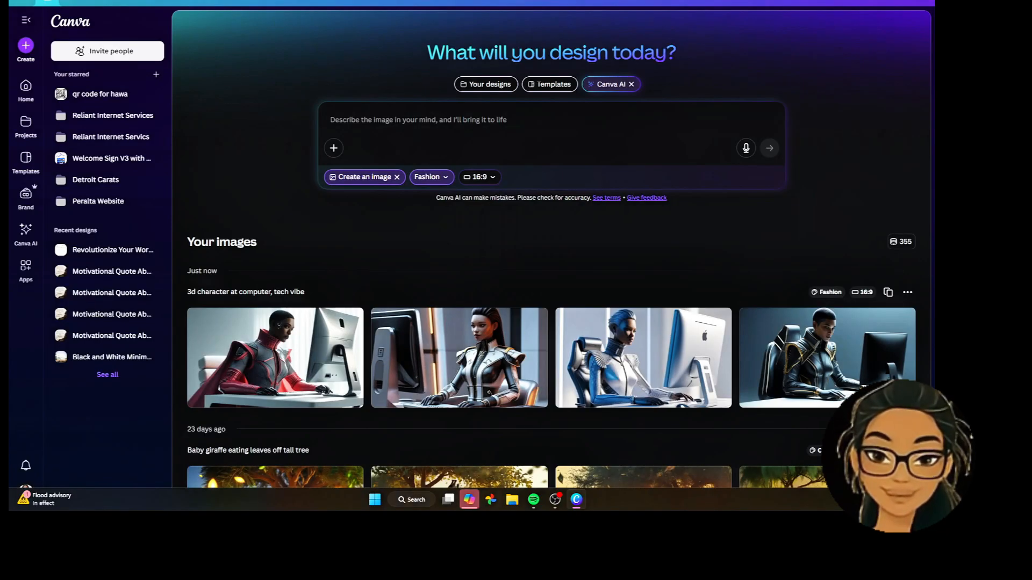